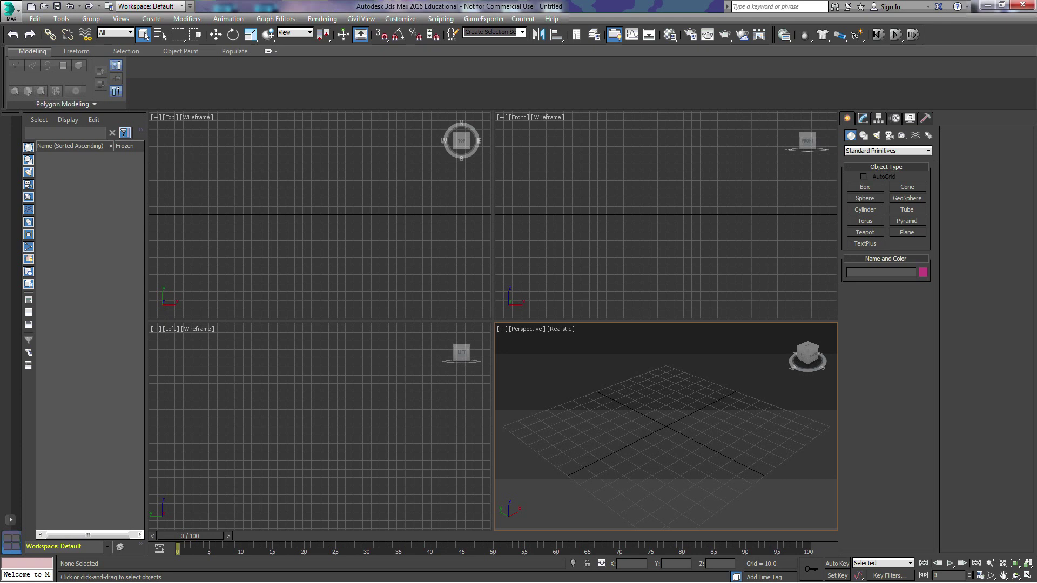
# - Create a box in the Top view and a larger plane of about 193 by 310 units around its base
pyautogui.click(868, 187)
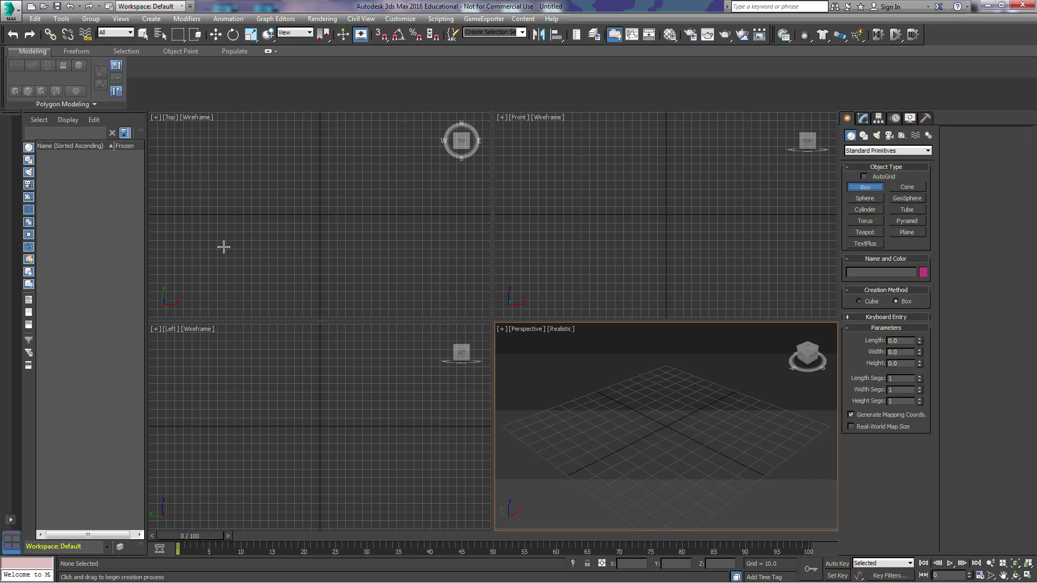
pyautogui.moveTo(250, 190); pyautogui.dragTo(296, 232)
pyautogui.click(299, 204)
pyautogui.click(907, 232)
pyautogui.moveTo(207, 128); pyautogui.dragTo(473, 294)
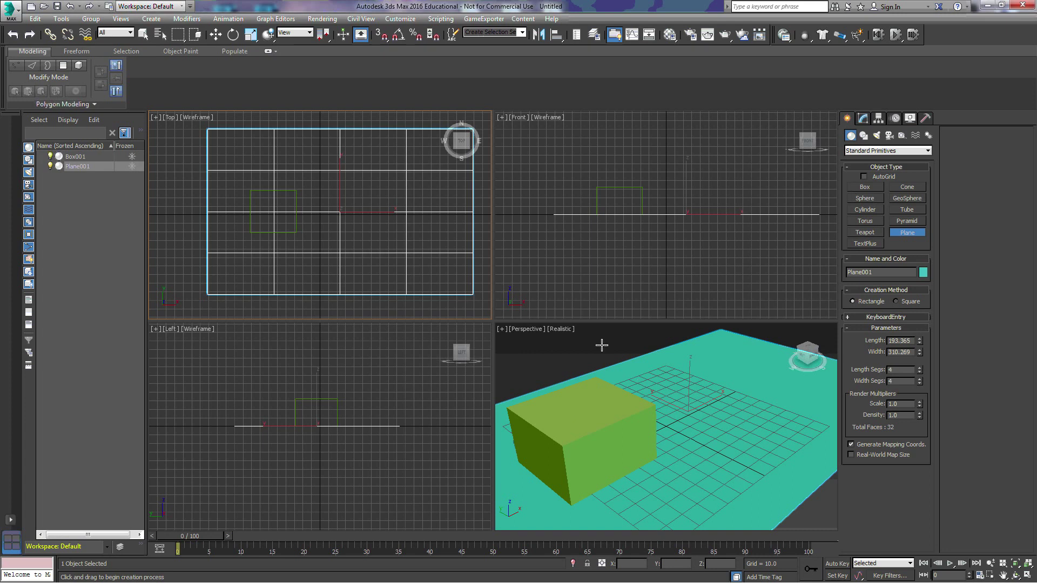
# - Select the box and set the animation's end time to frame 200 in the time configuration
pyautogui.click(143, 34)
pyautogui.click(558, 401)
pyautogui.click(558, 401)
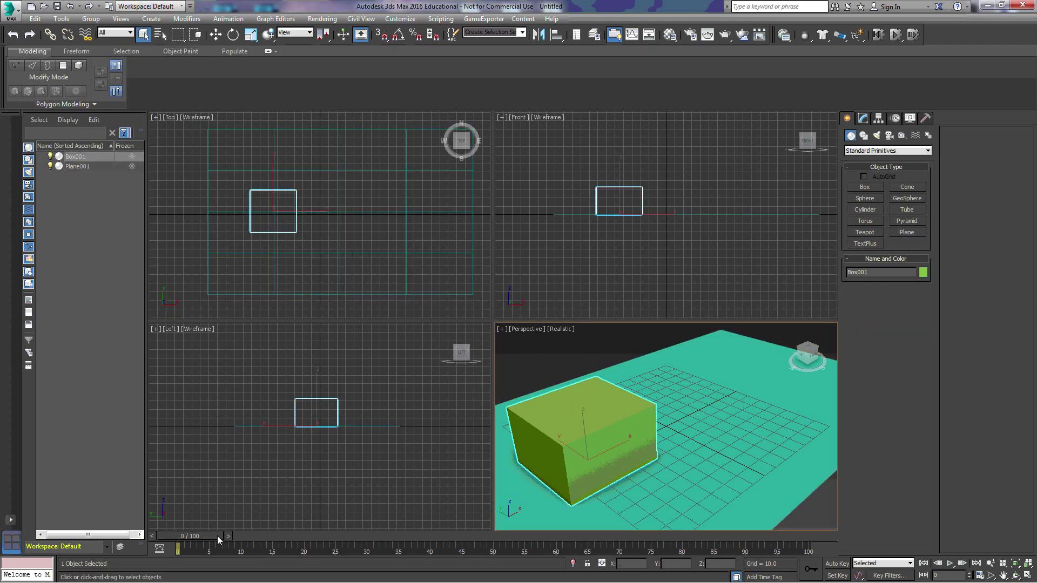
pyautogui.moveTo(210, 534)
pyautogui.mouseDown()
pyautogui.moveTo(230, 543)
pyautogui.moveTo(197, 537)
pyautogui.moveTo(229, 543)
pyautogui.moveTo(184, 547)
pyautogui.moveTo(796, 535)
pyautogui.moveTo(181, 547)
pyautogui.mouseUp()
pyautogui.press('q')
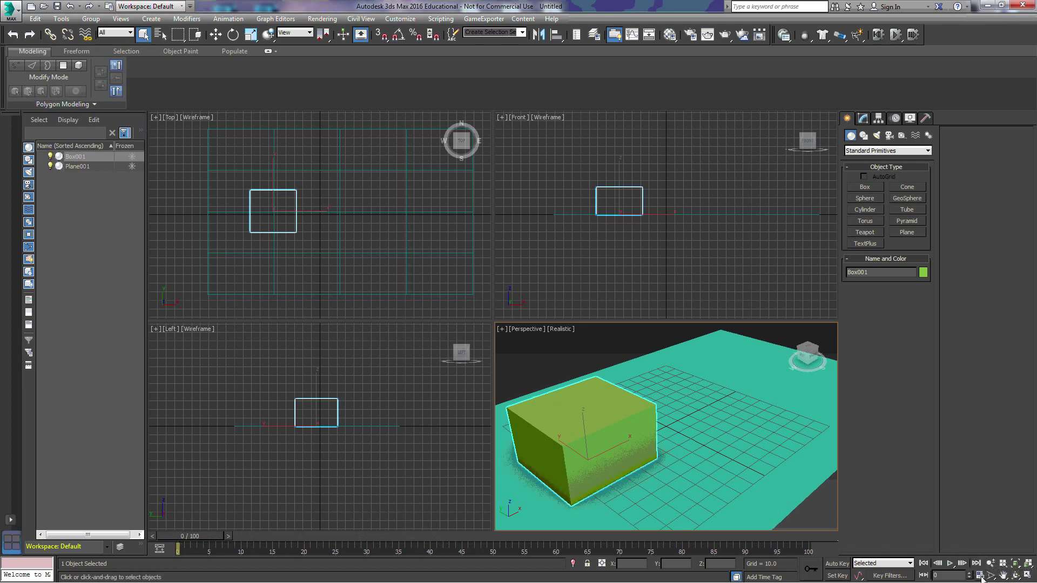
pyautogui.click(980, 576)
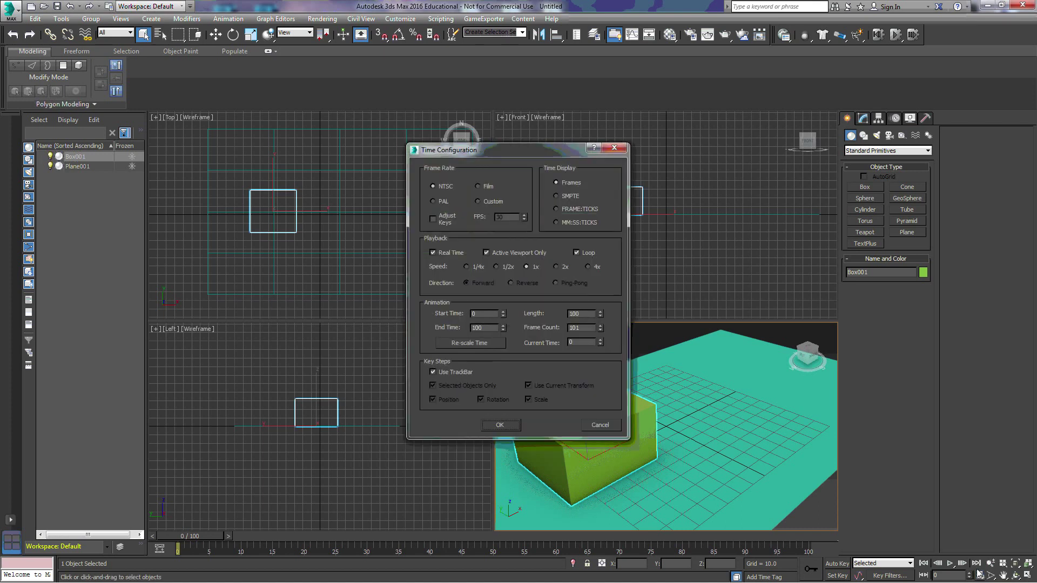
pyautogui.doubleClick(490, 328)
pyautogui.write('200')
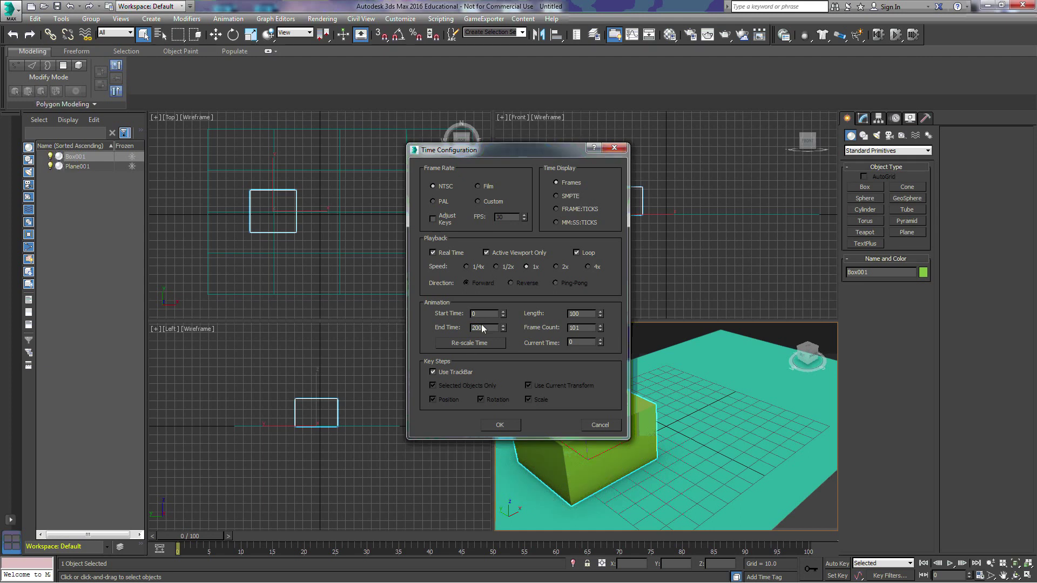
pyautogui.click(500, 426)
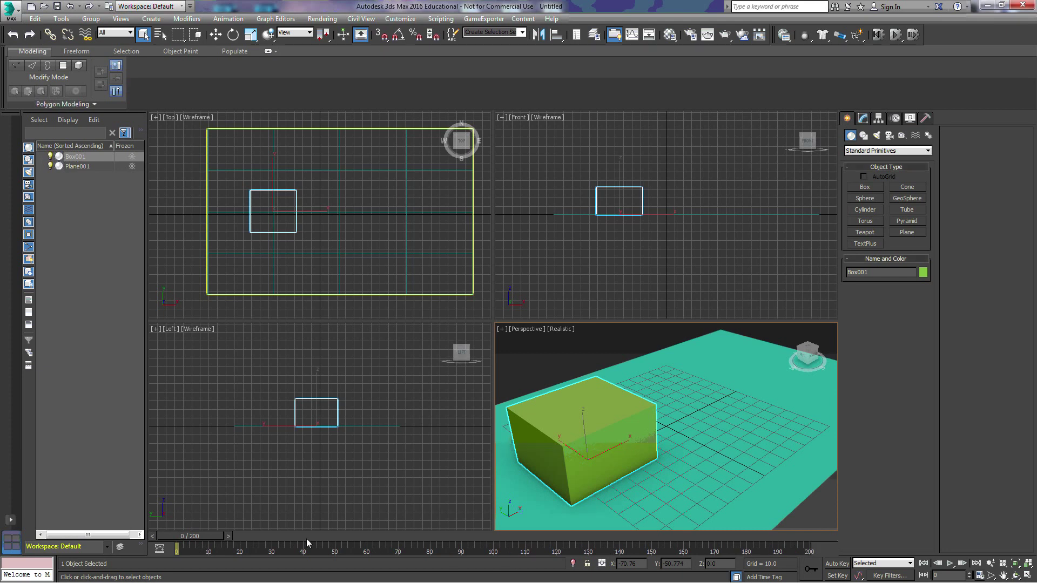
# - Scrub the timeline forward to about frame 77 and back to frame 0
pyautogui.moveTo(205, 536)
pyautogui.mouseDown()
pyautogui.moveTo(822, 530)
pyautogui.moveTo(171, 536)
pyautogui.mouseUp()
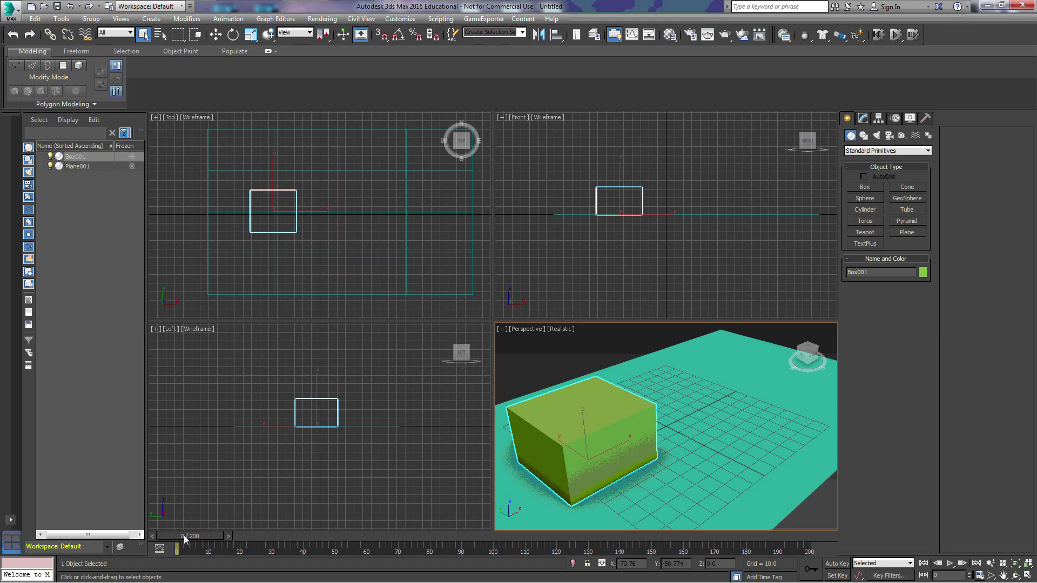
pyautogui.moveTo(196, 535); pyautogui.dragTo(429, 538)
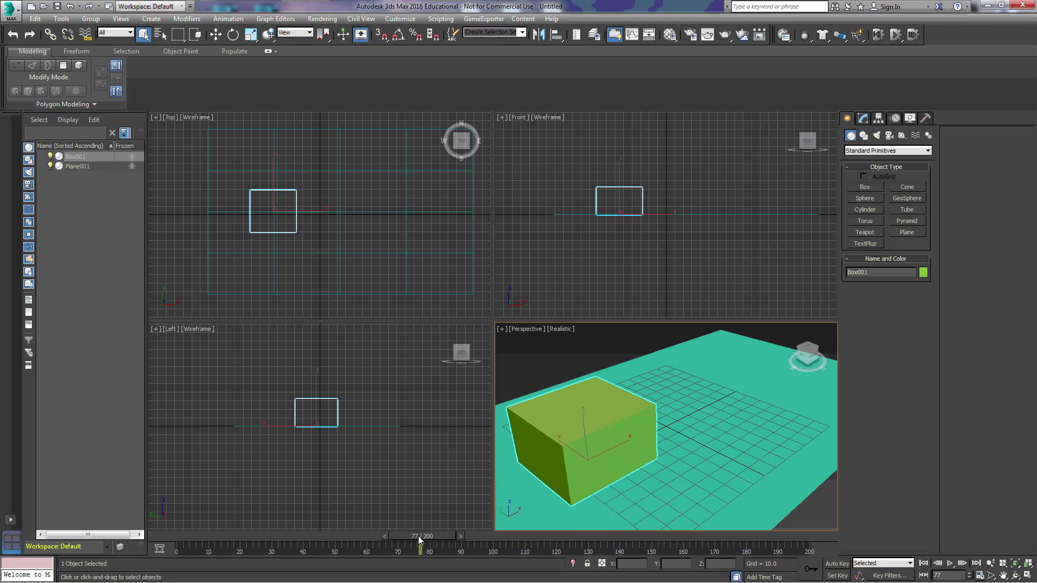
pyautogui.moveTo(434, 534); pyautogui.dragTo(194, 538)
pyautogui.press('q')
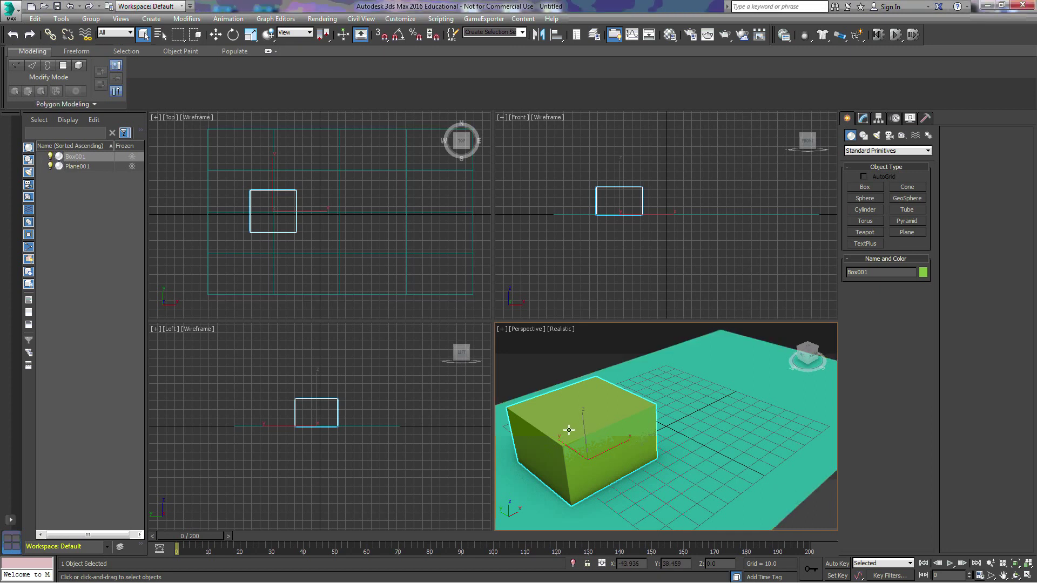
# - Move the box about 8.4 units in the negative X direction on the plane
pyautogui.press('w')
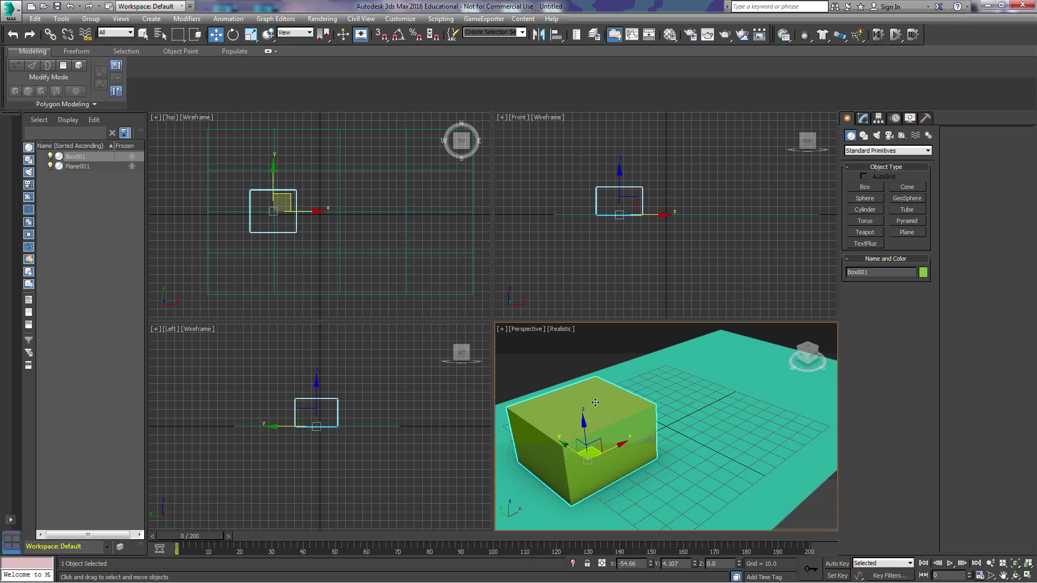
pyautogui.moveTo(595, 403); pyautogui.dragTo(604, 451)
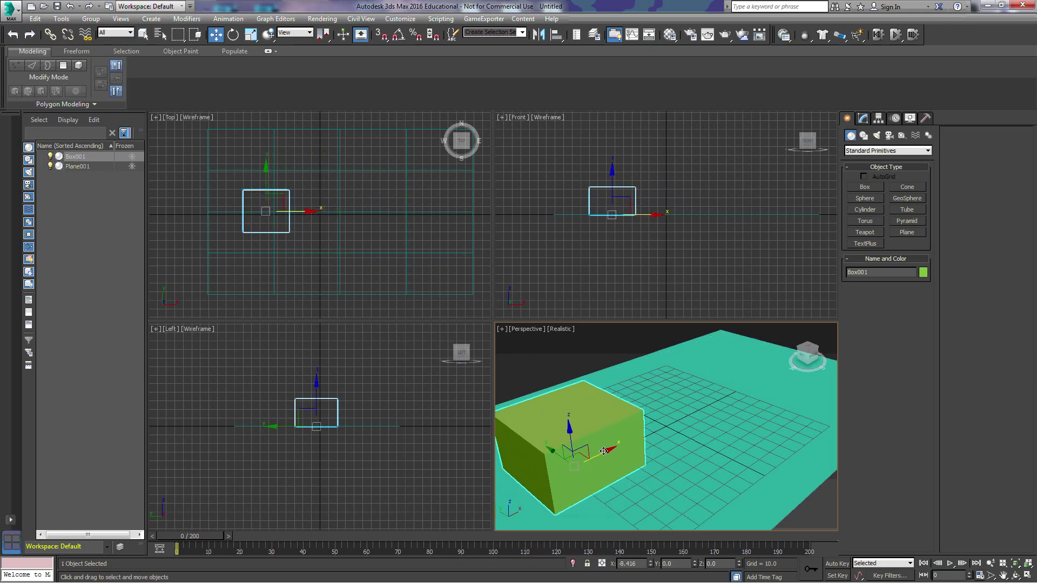
pyautogui.press('q')
# - Scrub through the first frames to check the box's motion and return to frame 0
pyautogui.moveTo(202, 536); pyautogui.dragTo(318, 538)
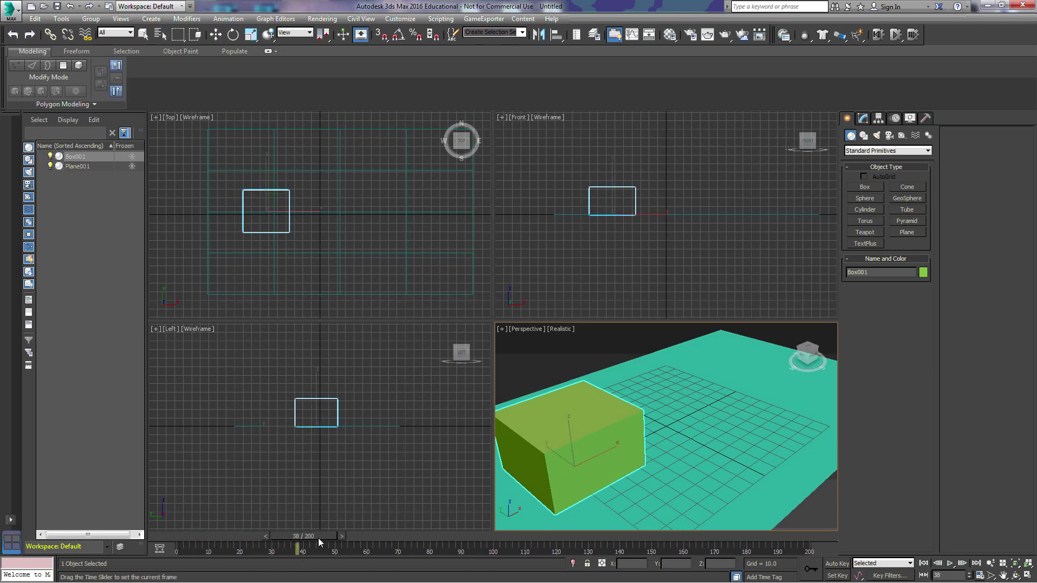
pyautogui.moveTo(192, 540)
pyautogui.mouseDown()
pyautogui.moveTo(323, 540)
pyautogui.moveTo(192, 540)
pyautogui.moveTo(264, 538)
pyautogui.moveTo(202, 543)
pyautogui.mouseUp()
pyautogui.press('w')
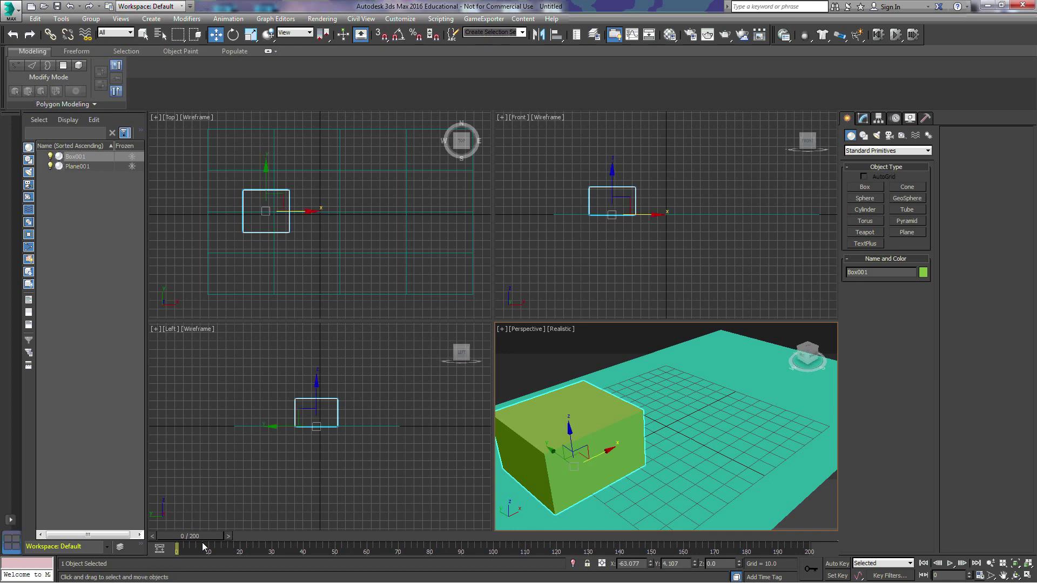
# - Turn on Auto Key and, at frame 100, move the box along X to about 83 to keyframe its position
pyautogui.click(837, 564)
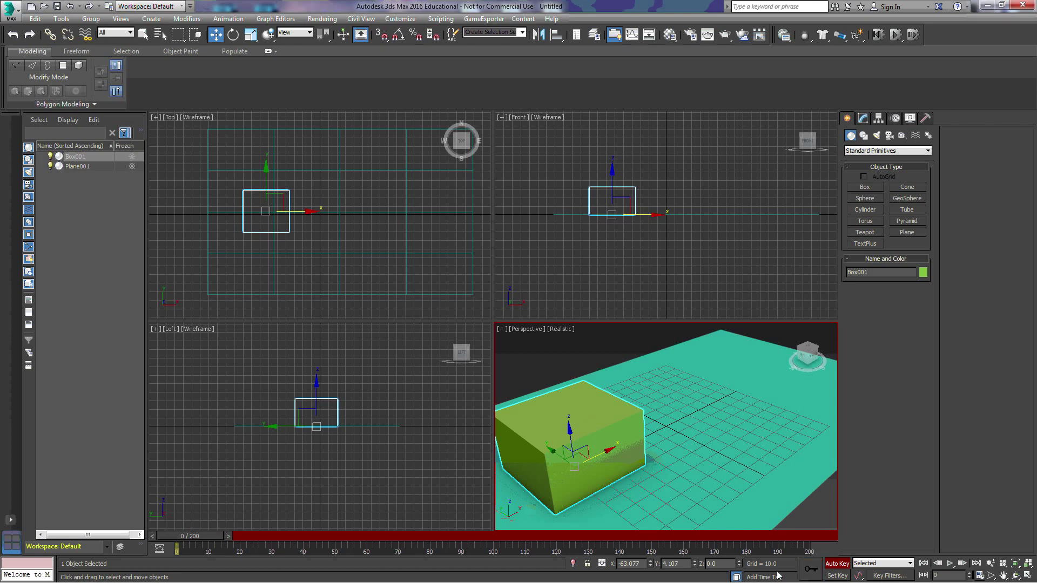
pyautogui.click(188, 549)
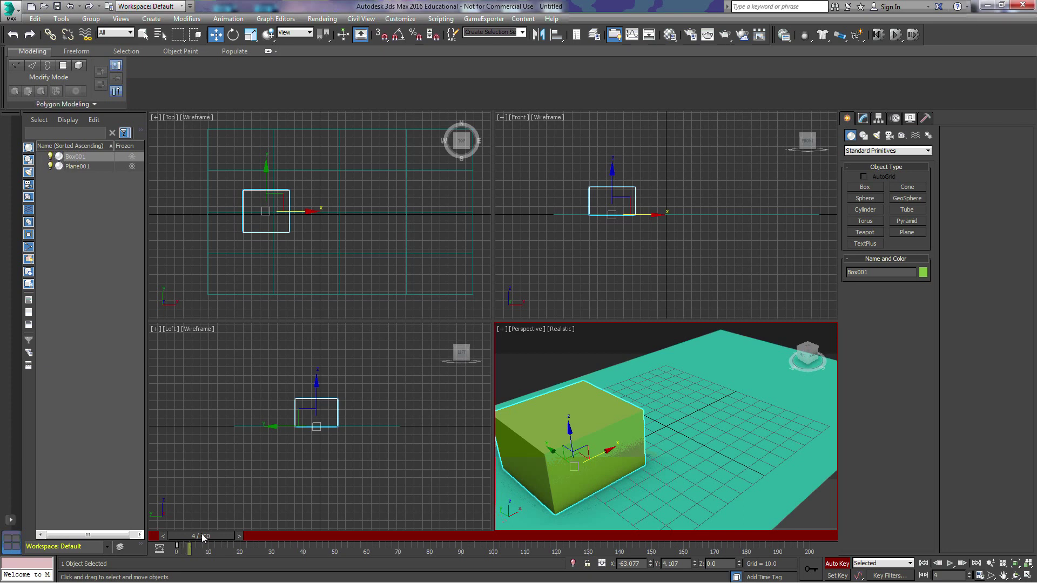
pyautogui.moveTo(203, 536); pyautogui.dragTo(190, 537)
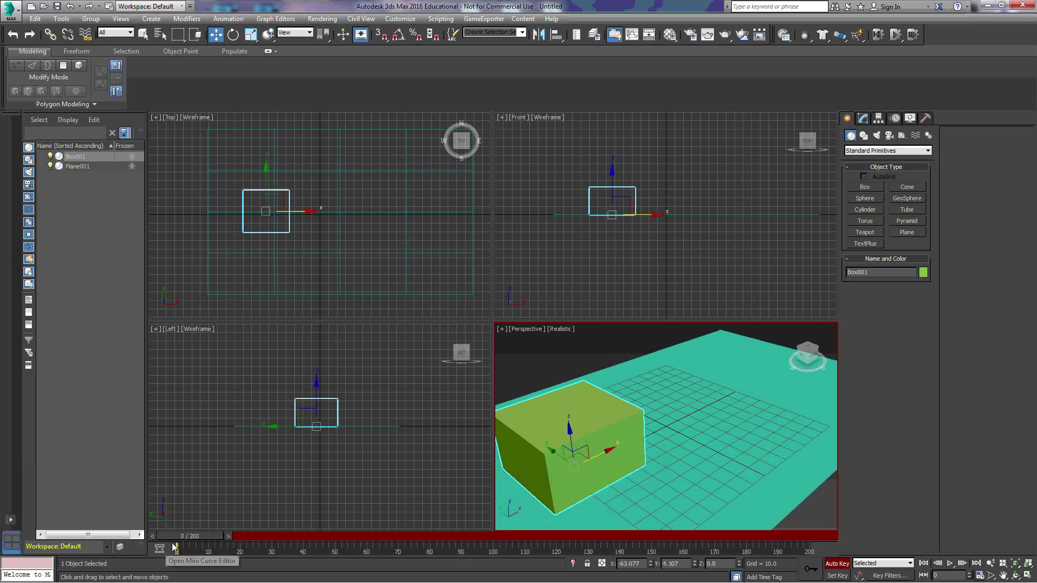
pyautogui.moveTo(183, 536); pyautogui.dragTo(488, 533)
pyautogui.press('w')
pyautogui.moveTo(591, 468); pyautogui.dragTo(768, 377)
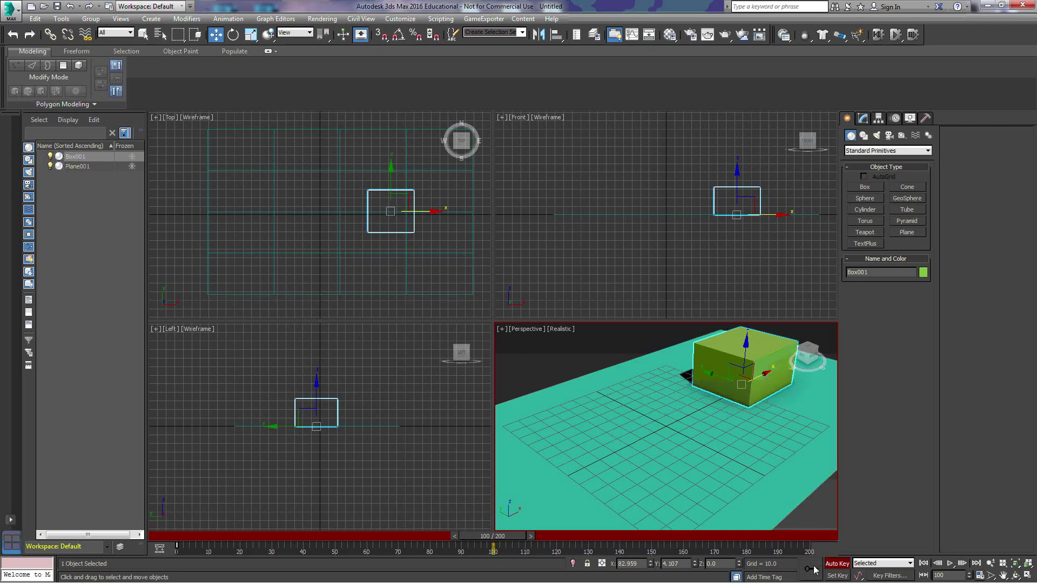
# - Scrub the time slider around the box's key at frame 100 and return to frame 0
pyautogui.moveTo(493, 542); pyautogui.dragTo(510, 537)
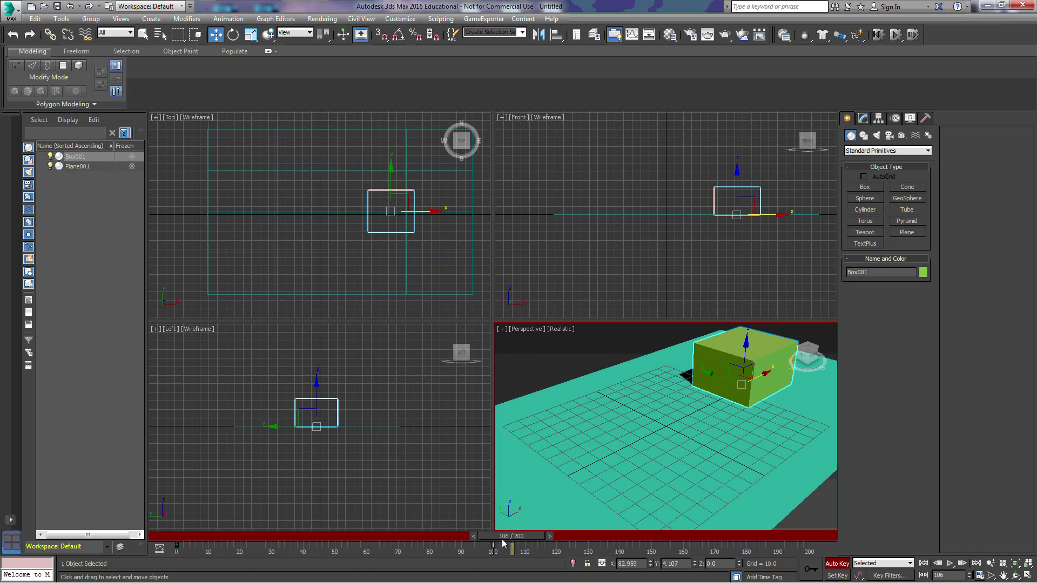
pyautogui.moveTo(506, 539); pyautogui.dragTo(489, 544)
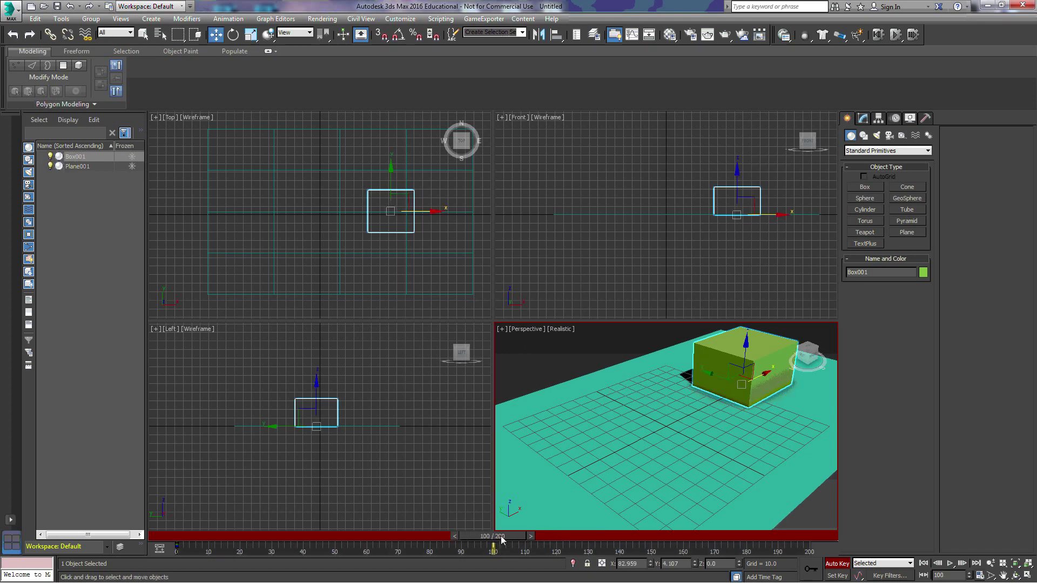
pyautogui.moveTo(495, 539)
pyautogui.mouseDown()
pyautogui.moveTo(184, 540)
pyautogui.moveTo(498, 549)
pyautogui.mouseUp()
pyautogui.press('Home')
pyautogui.press('w')
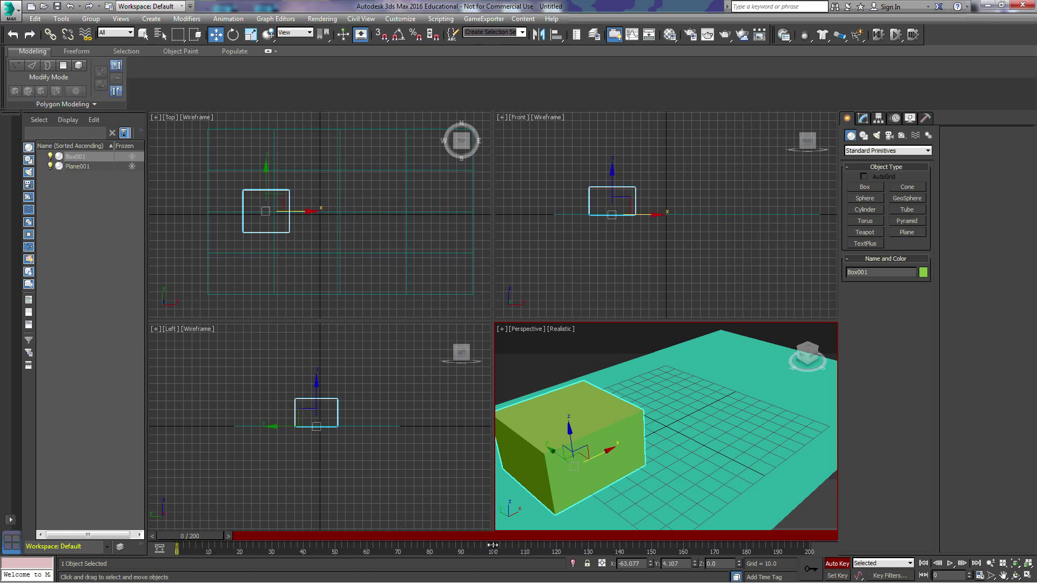
# - Shift the box's end key from frame 100 to frame 200 and scrub the motion to the last frame
pyautogui.moveTo(494, 546); pyautogui.dragTo(810, 547)
pyautogui.moveTo(187, 547); pyautogui.dragTo(789, 533)
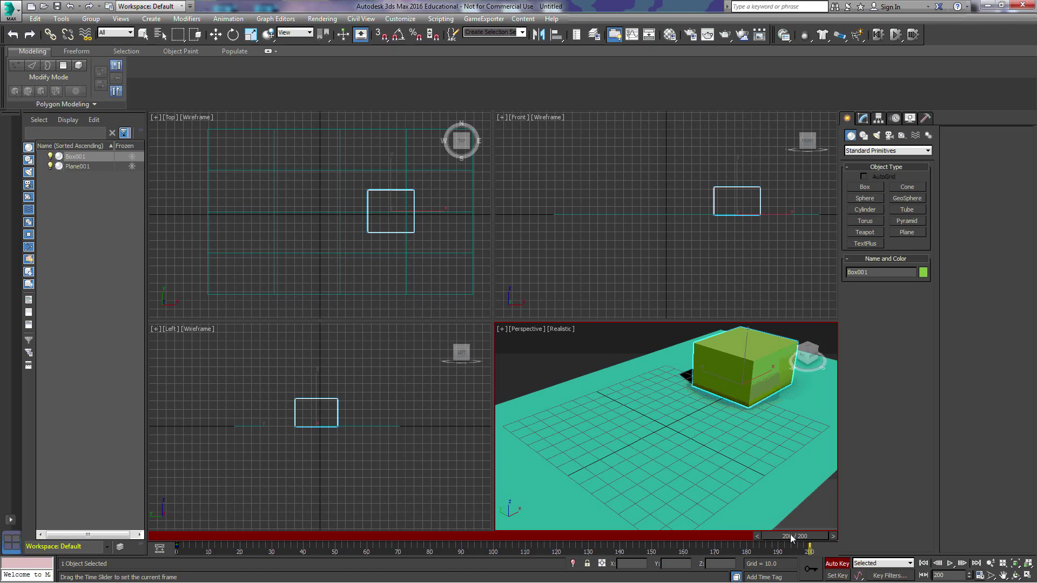
pyautogui.press('w')
# - Return to frame 0 and move the box's end key back to frame 100
pyautogui.moveTo(808, 540); pyautogui.dragTo(162, 537)
pyautogui.moveTo(809, 551); pyautogui.dragTo(554, 555)
pyautogui.moveTo(493, 549); pyautogui.dragTo(495, 550)
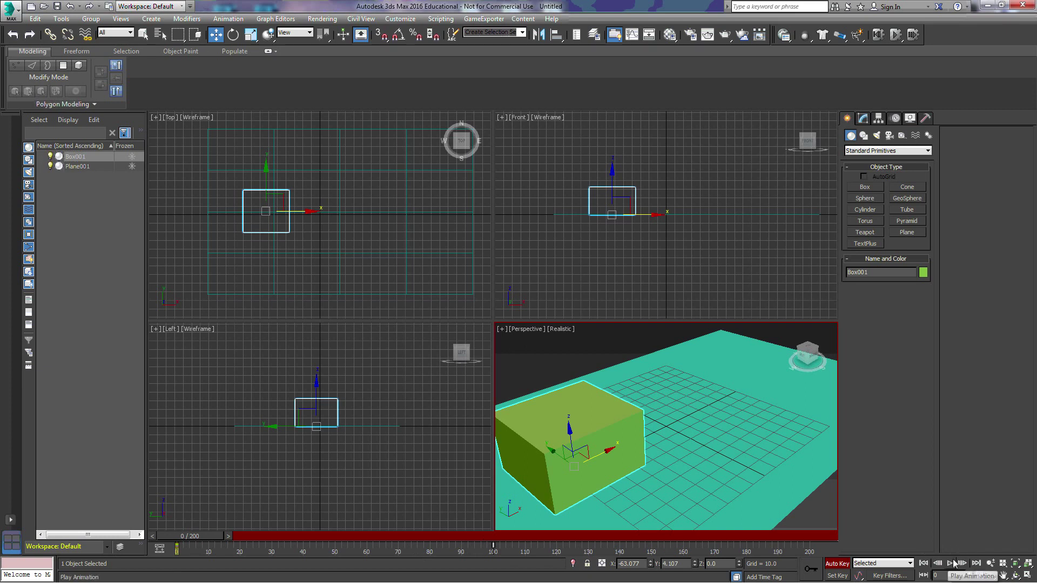
# - Turn off Auto Key and preview the box animation in the Perspective view, stopping playback when done
pyautogui.click(837, 565)
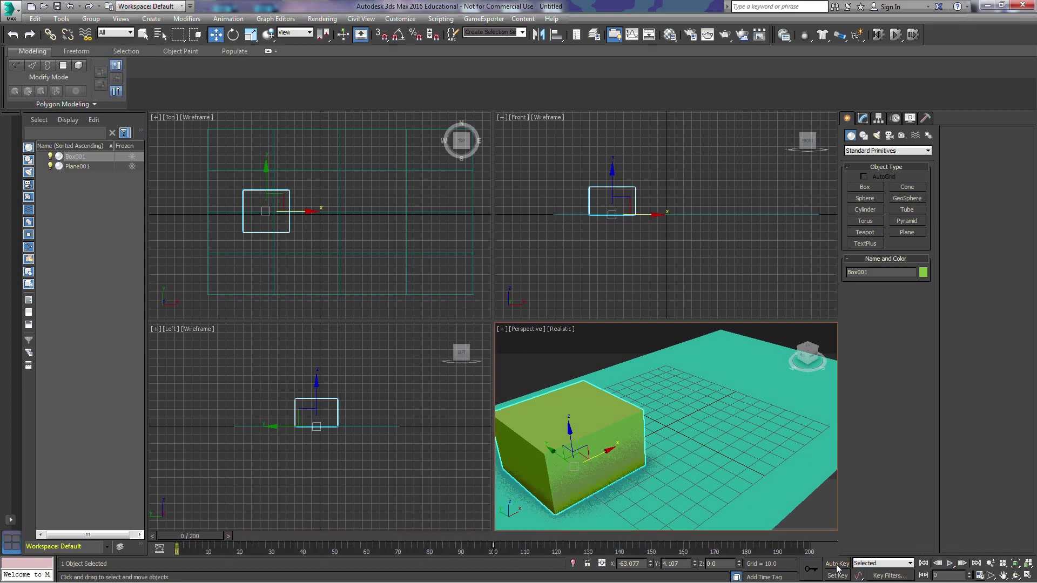
pyautogui.click(950, 563)
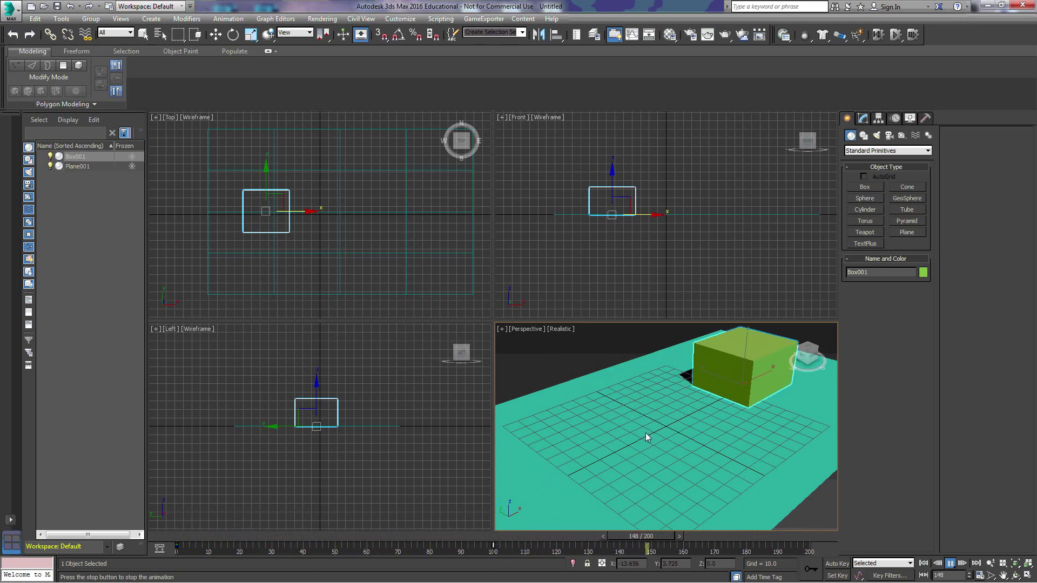
pyautogui.click(951, 564)
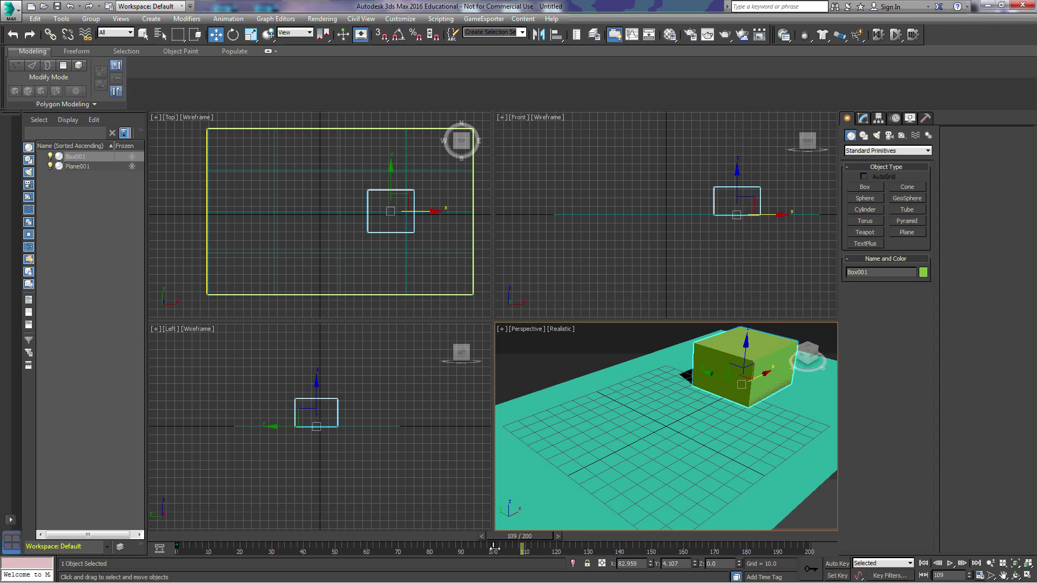
# - Go to frame 0 and move the box's key from frame 100 to frame 200 to slow the motion
pyautogui.moveTo(527, 537); pyautogui.dragTo(165, 537)
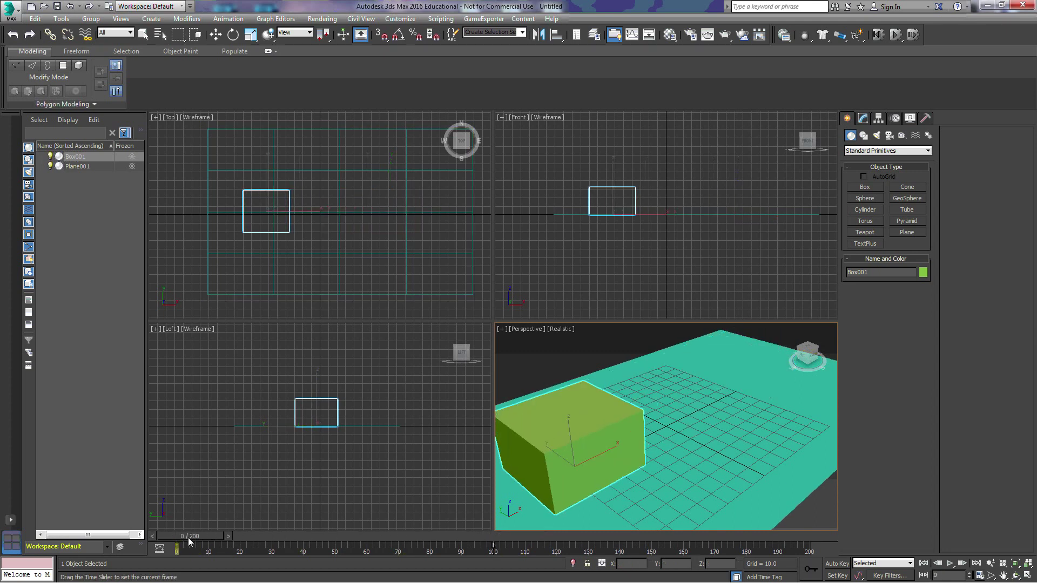
pyautogui.moveTo(493, 545); pyautogui.dragTo(722, 564)
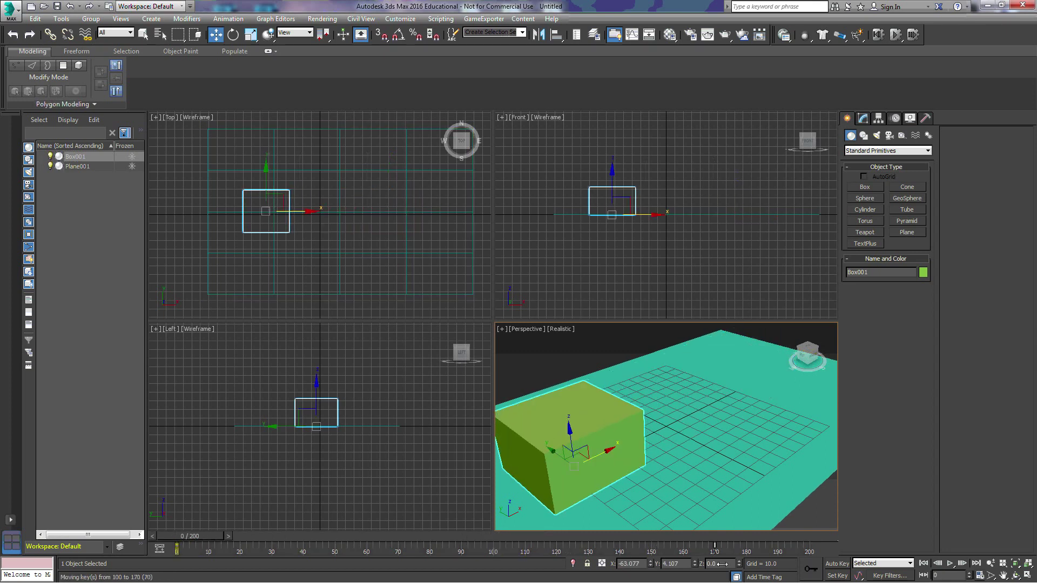
pyautogui.moveTo(810, 555); pyautogui.dragTo(899, 540)
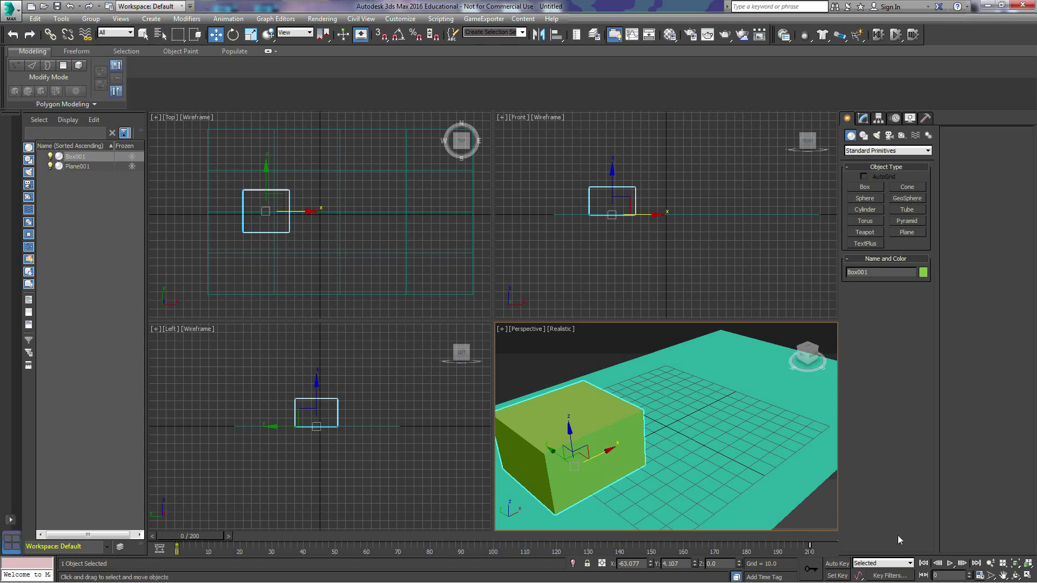
# - Play the retimed box animation in the Perspective view and stop it
pyautogui.click(950, 564)
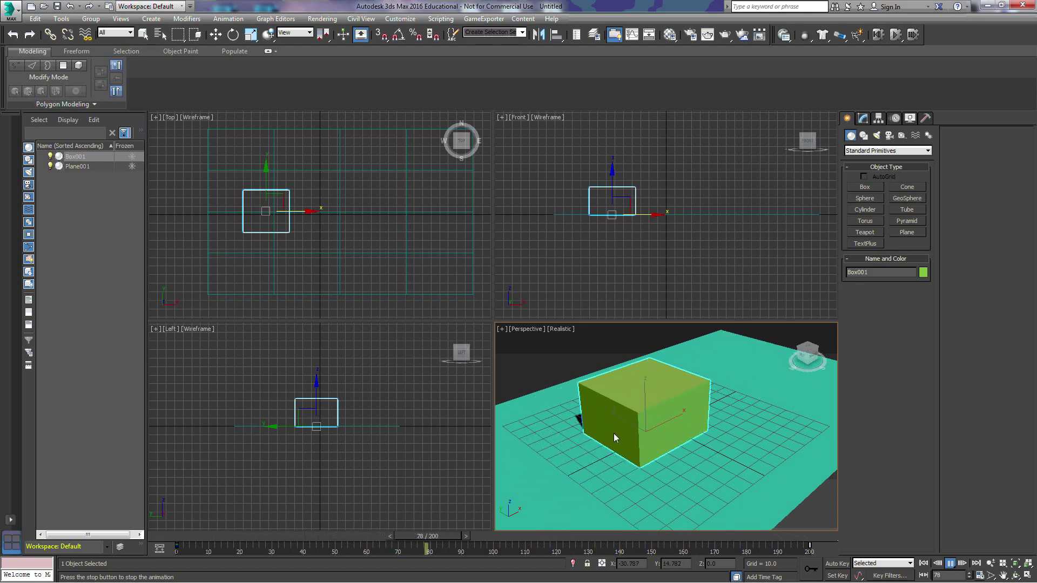
pyautogui.click(950, 564)
pyautogui.press('w')
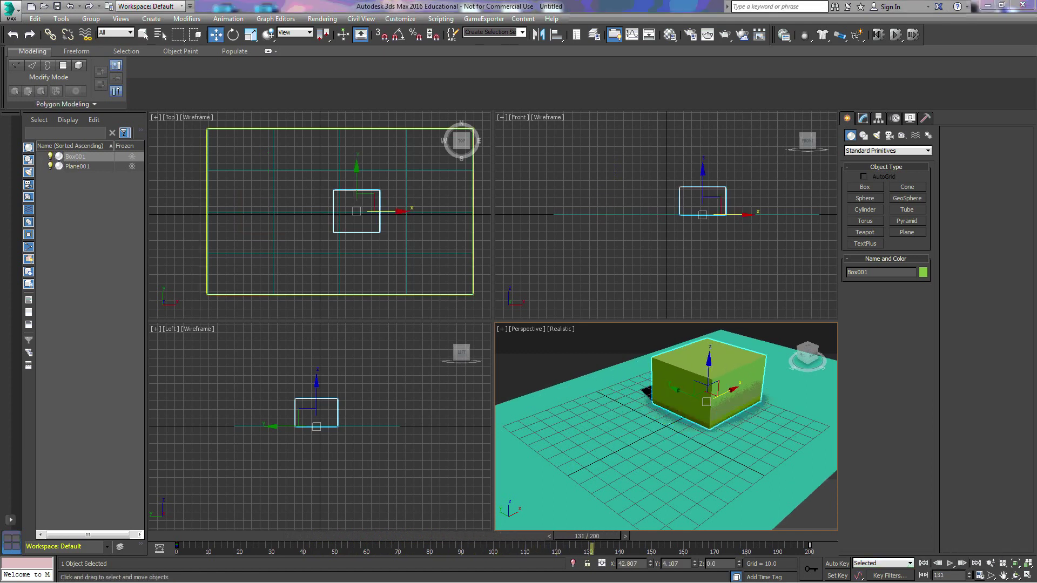
# - Open the Mini Curve Editor for the box and play the animation alongside its curves
pyautogui.click(159, 549)
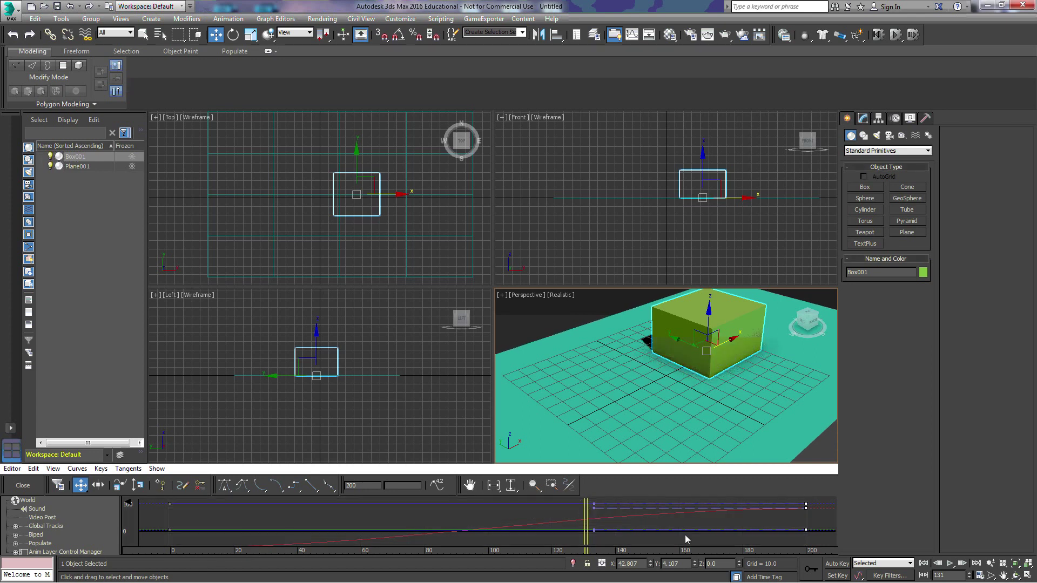
pyautogui.click(950, 564)
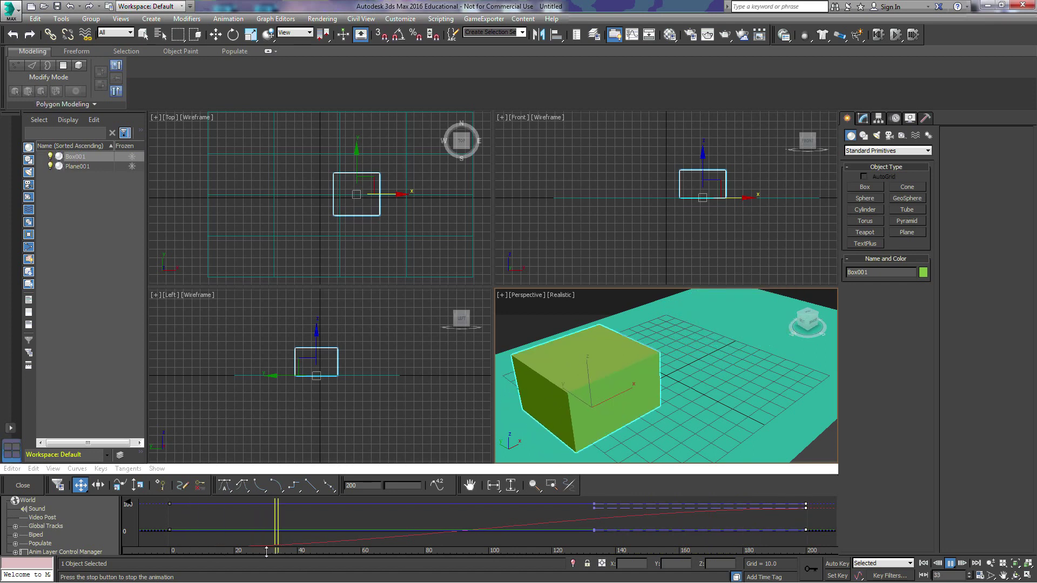
pyautogui.click(950, 563)
# - Set the tangents of the box's X Position keys at frames 200 and 0 to linear, and preview the resulting motion
pyautogui.rightClick(378, 249)
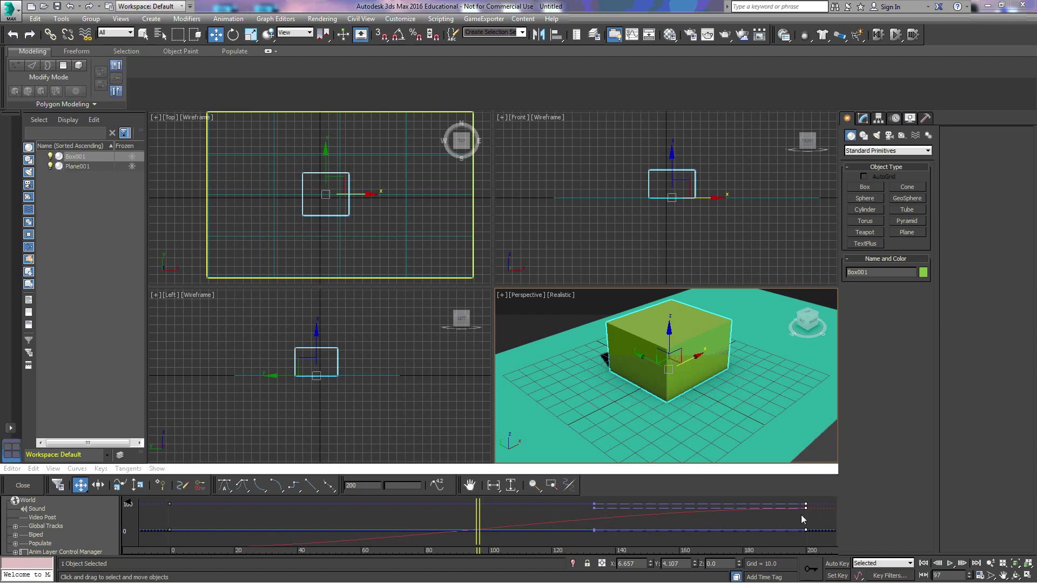
pyautogui.moveTo(805, 508); pyautogui.dragTo(806, 508)
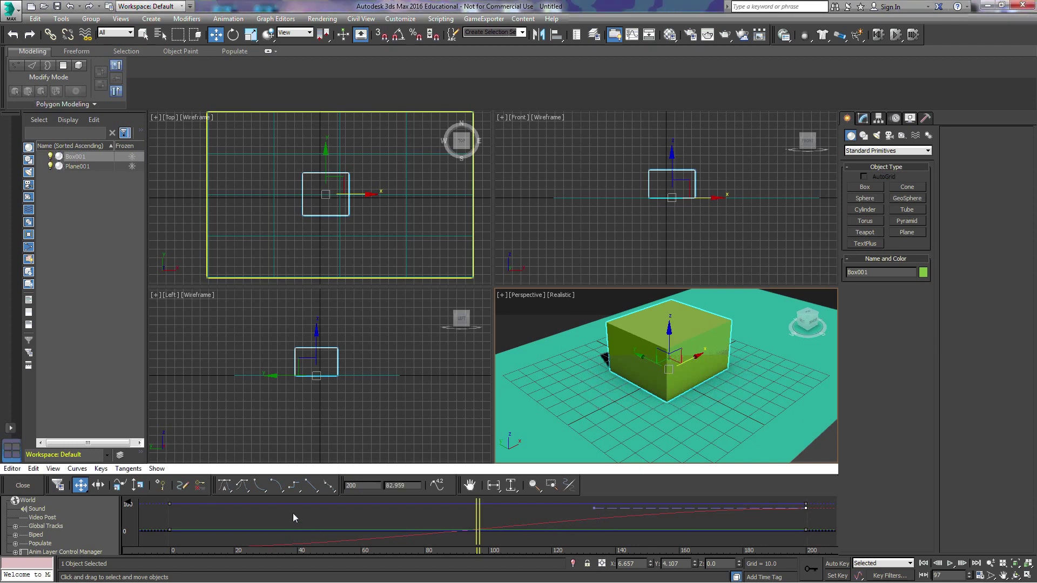
pyautogui.click(311, 488)
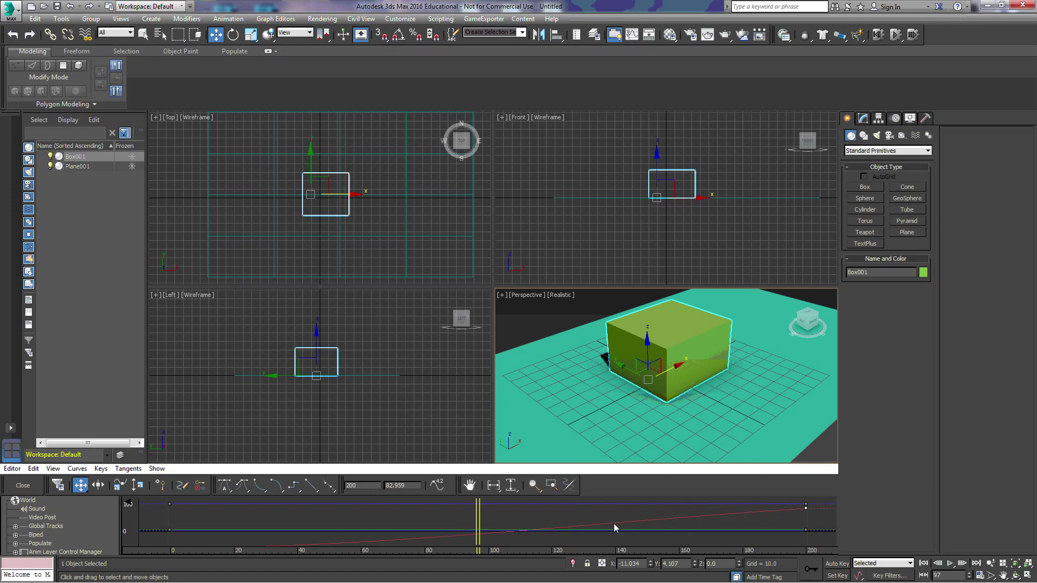
pyautogui.moveTo(621, 523); pyautogui.dragTo(624, 514, button='middle')
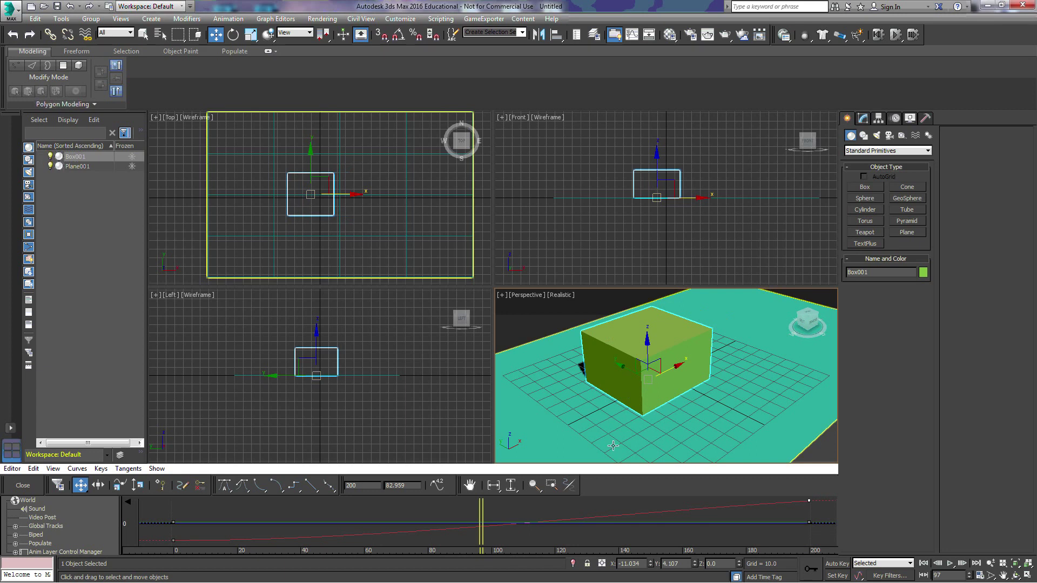
pyautogui.moveTo(530, 527); pyautogui.dragTo(533, 522, button='middle')
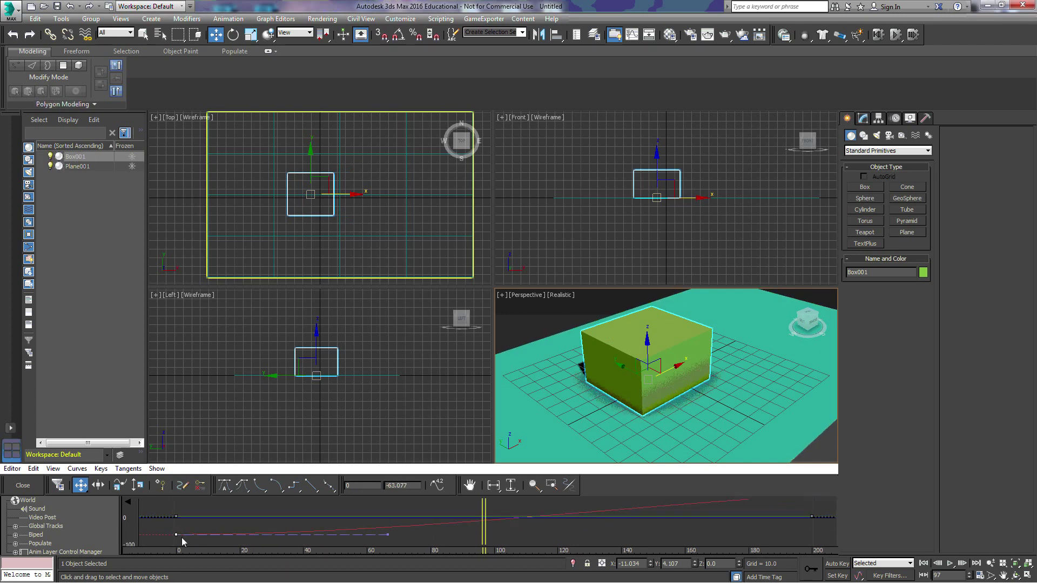
pyautogui.click(311, 486)
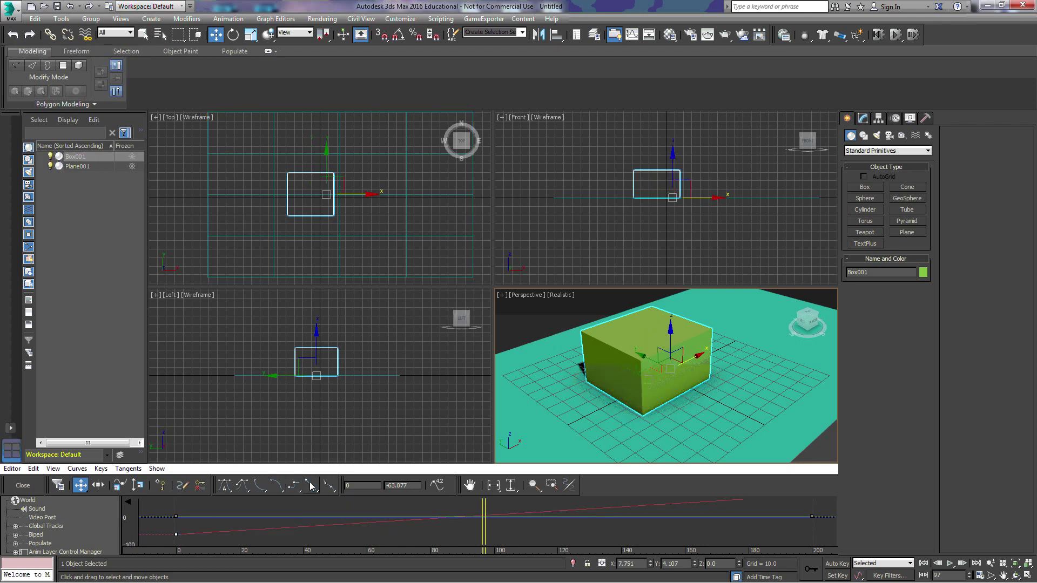
pyautogui.click(950, 564)
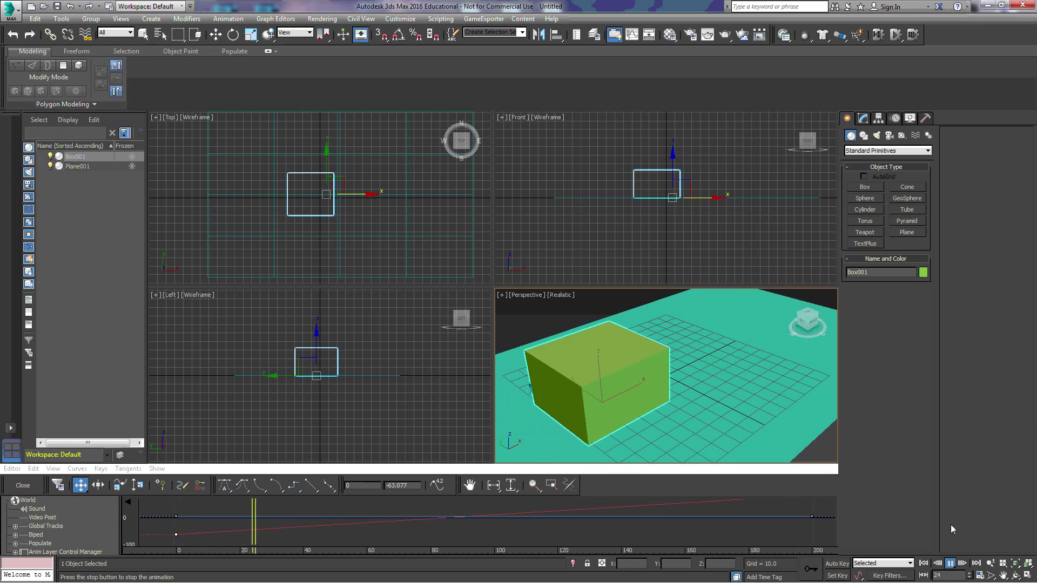
pyautogui.click(950, 563)
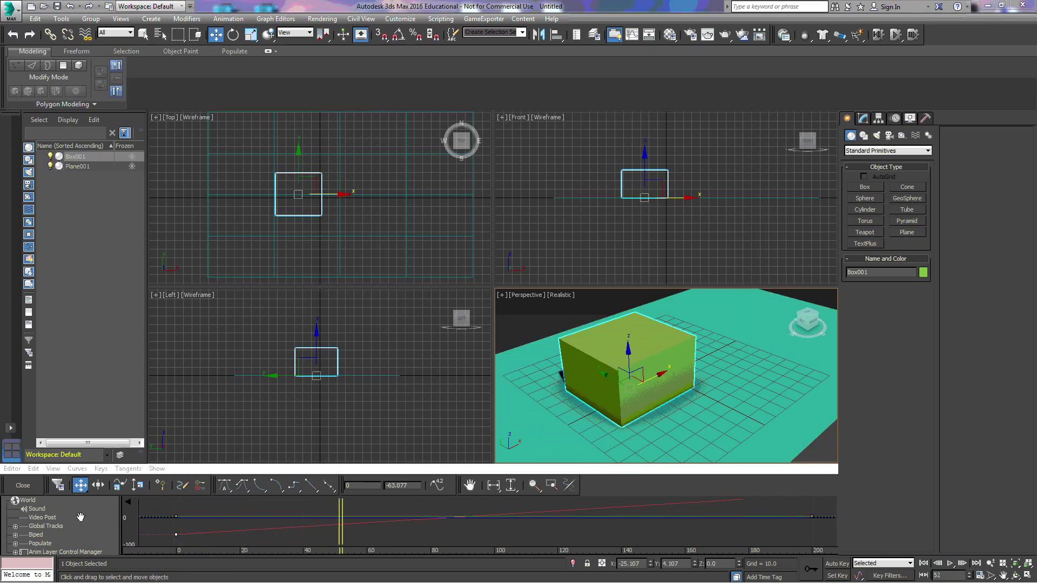
# - Find Box001's Position tracks in the Mini Curve Editor and examine the X, Y and Z Position curves one at a time
pyautogui.scroll(-5, 85, 536)
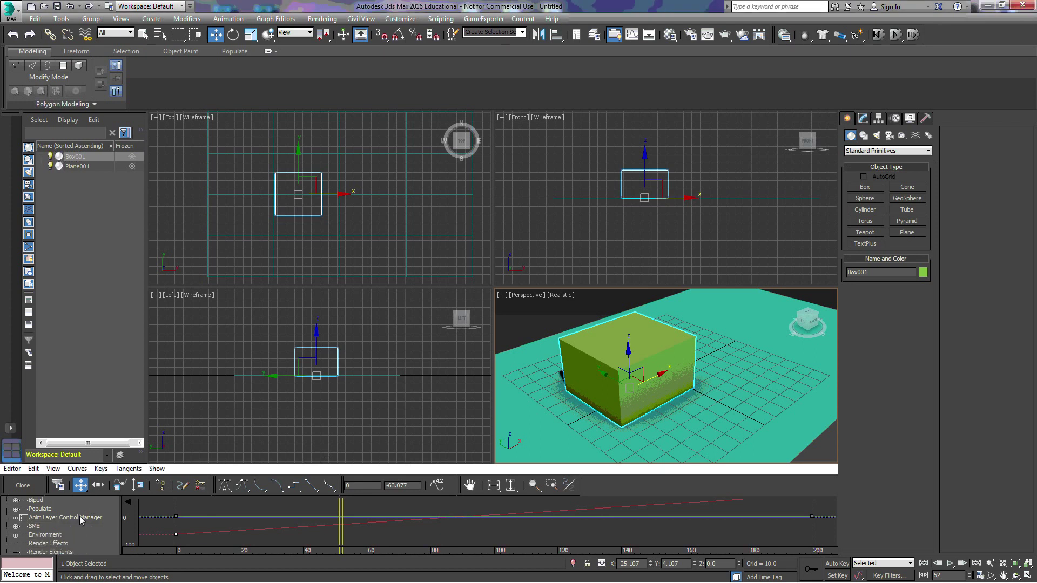
pyautogui.scroll(-7, 91, 535)
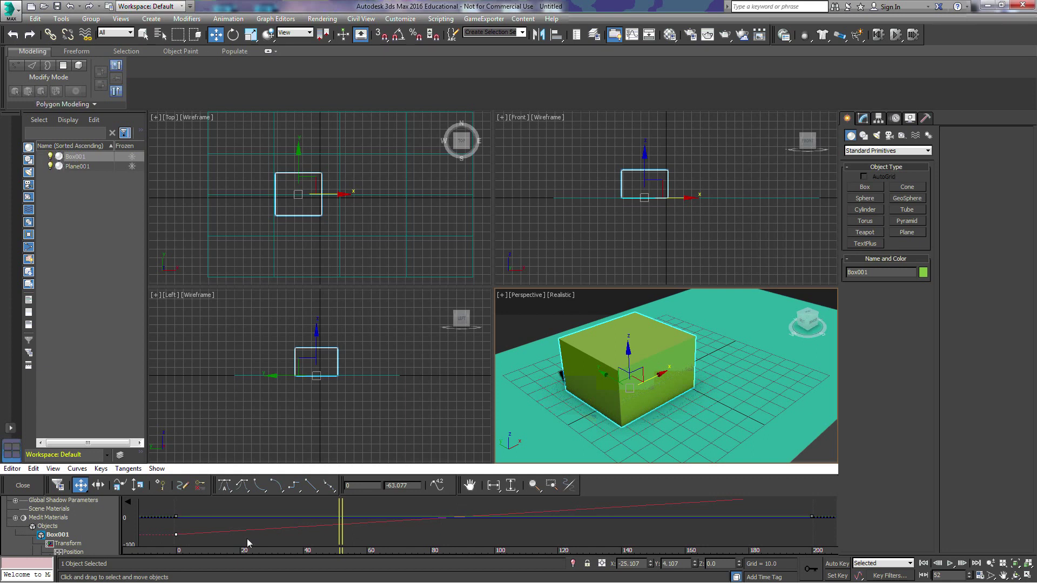
pyautogui.moveTo(86, 522)
pyautogui.mouseDown()
pyautogui.moveTo(88, 544)
pyautogui.moveTo(83, 520)
pyautogui.moveTo(92, 511)
pyautogui.mouseUp()
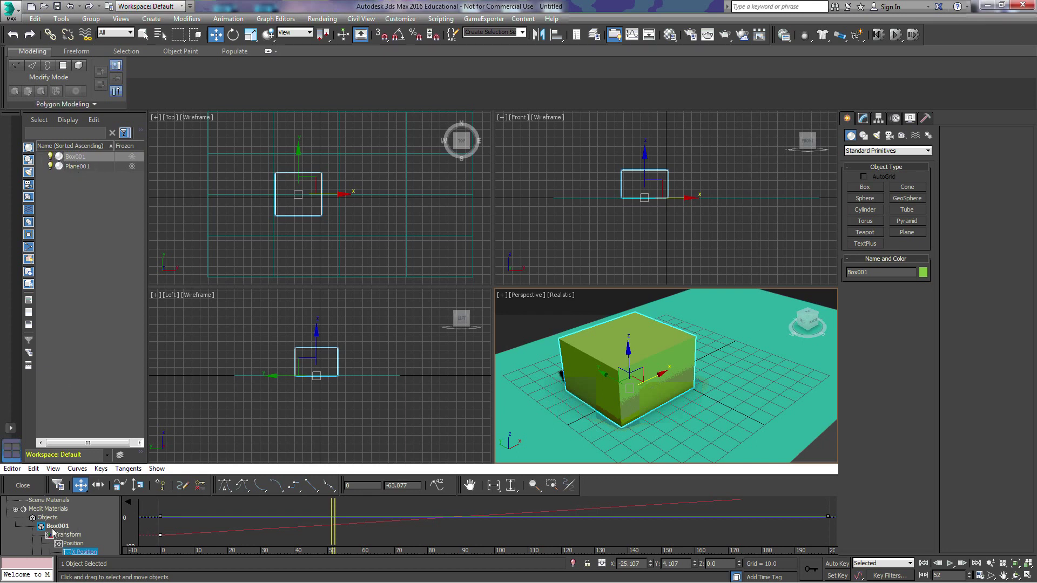
pyautogui.moveTo(90, 540); pyautogui.dragTo(88, 511)
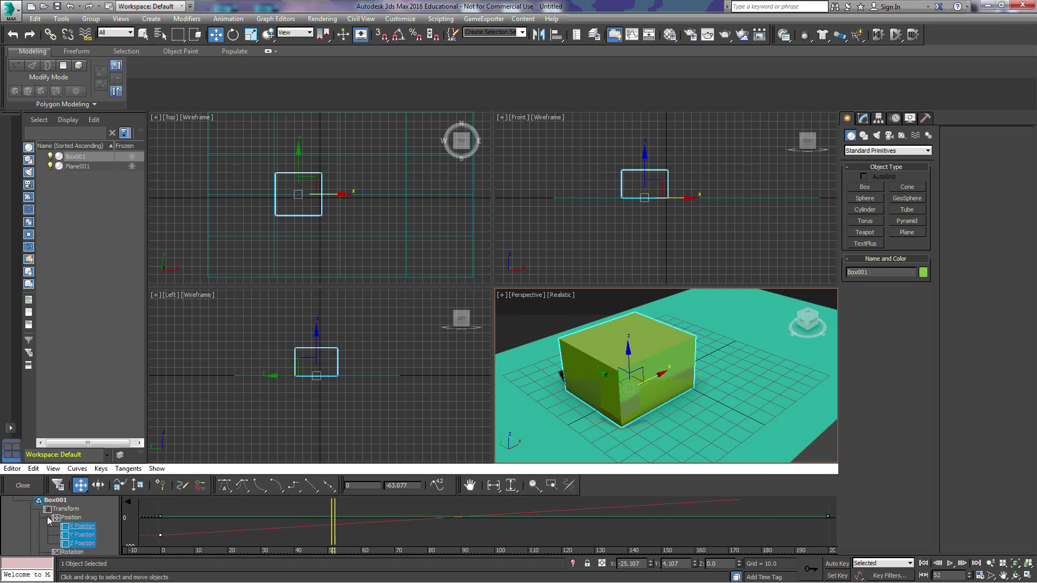
pyautogui.click(81, 527)
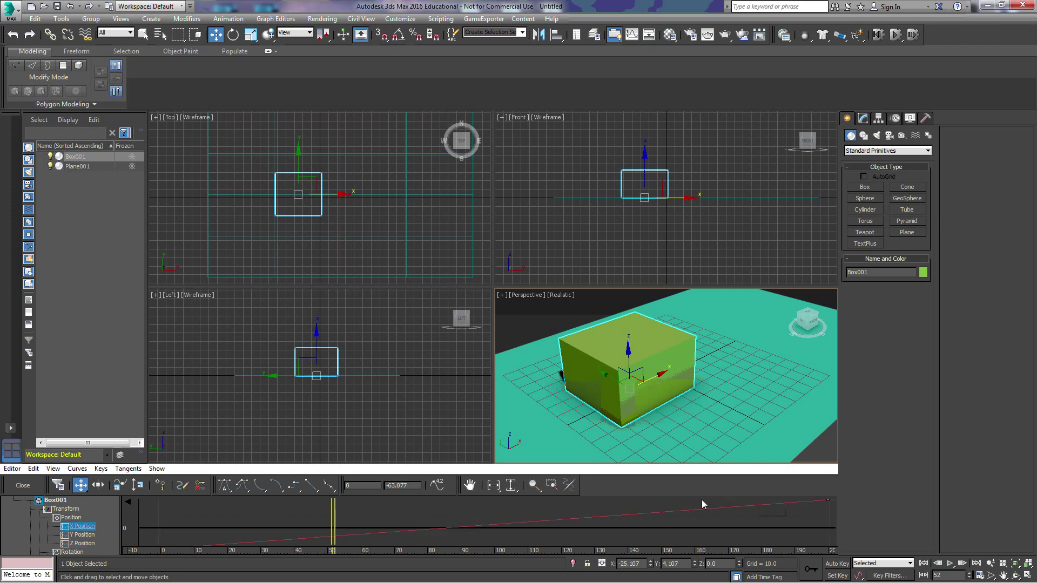
pyautogui.click(78, 537)
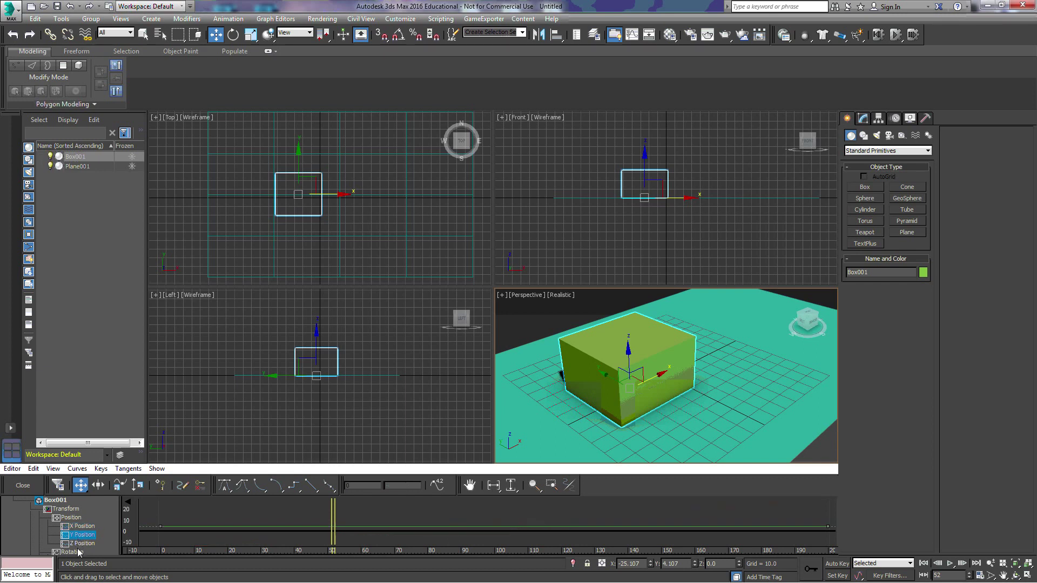
pyautogui.click(82, 544)
pyautogui.click(81, 527)
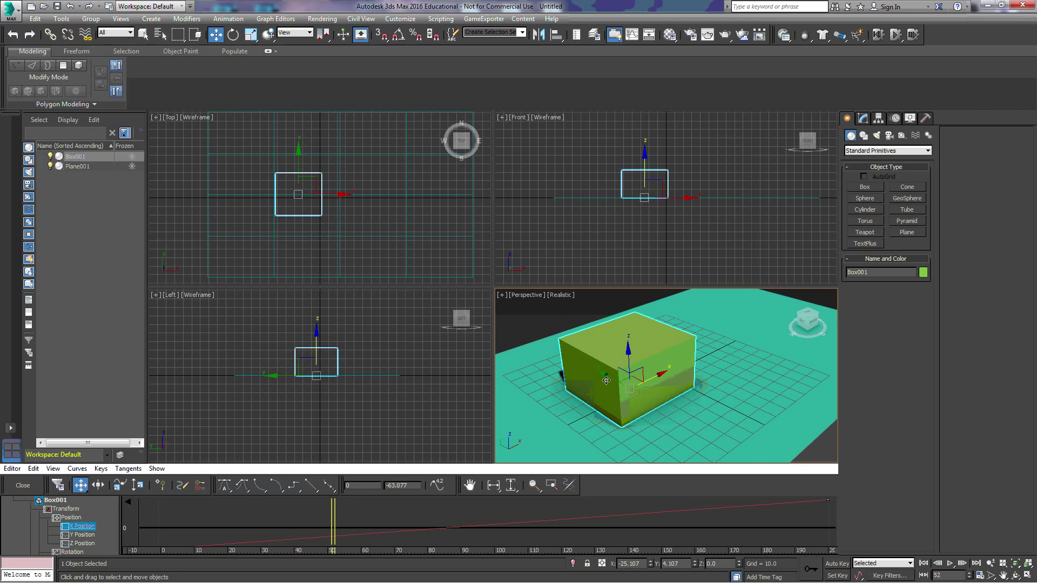
pyautogui.click(83, 535)
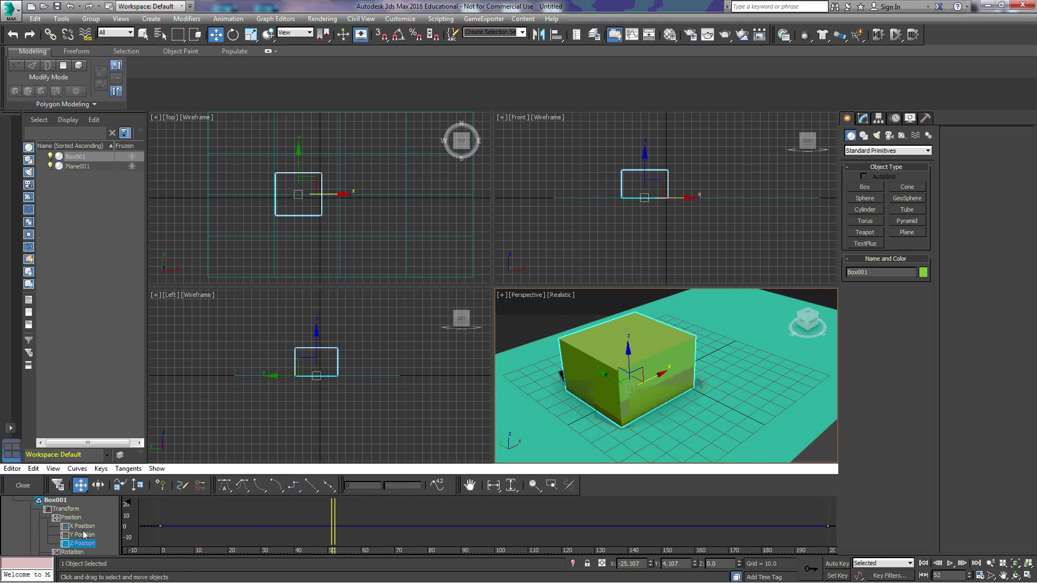
pyautogui.click(84, 544)
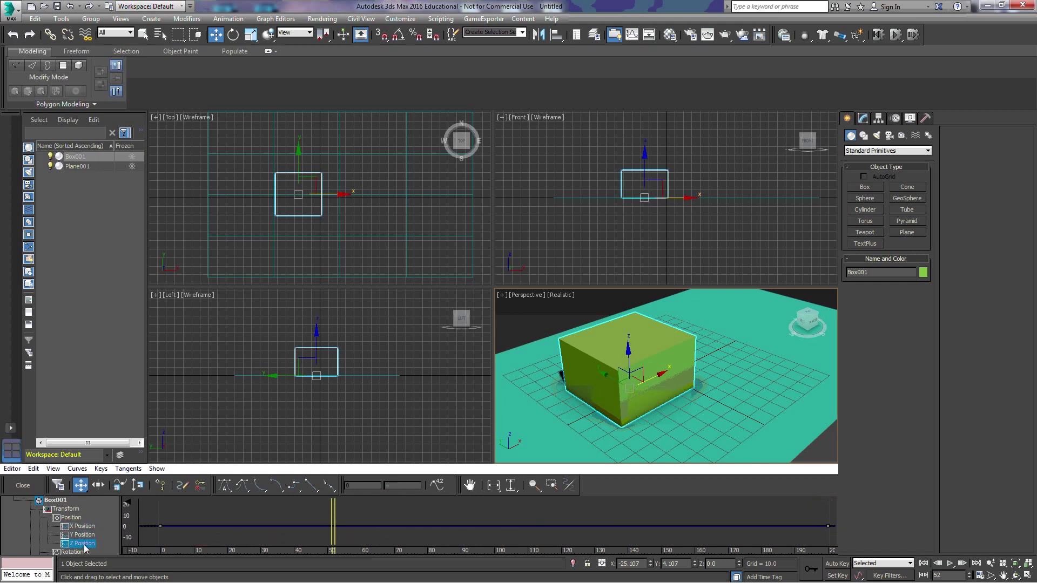